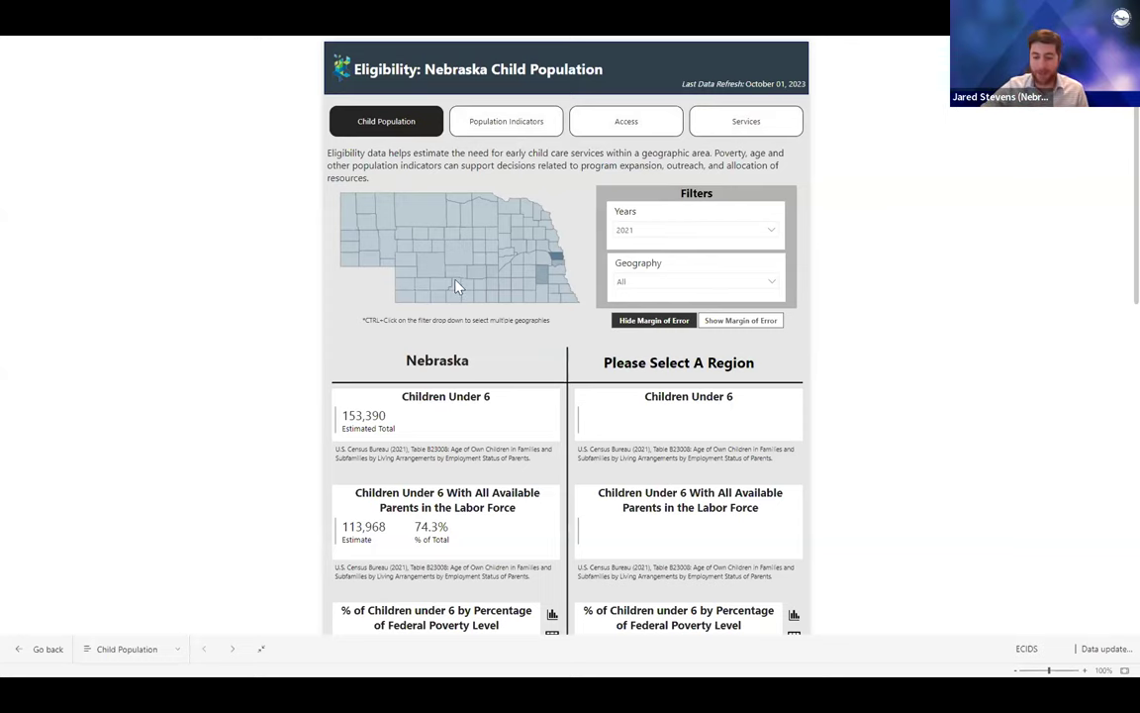
Step: Review the options offered by the Years and Geography filters of the child population report
left_click(744, 240)
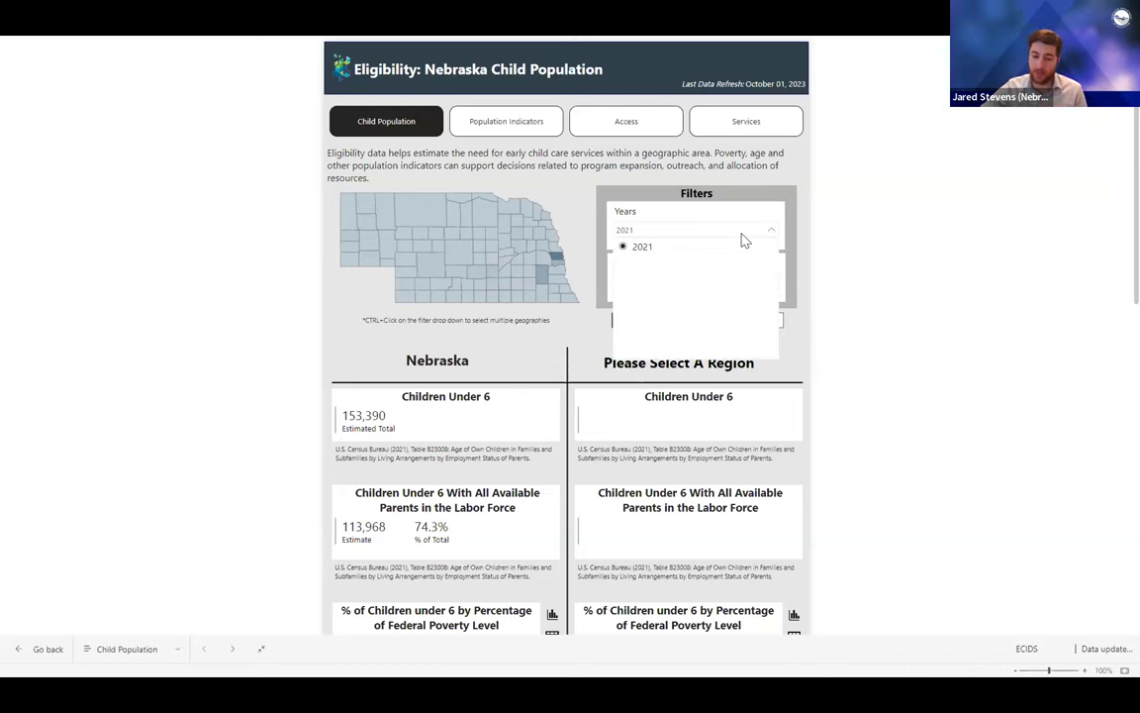
left_click(810, 241)
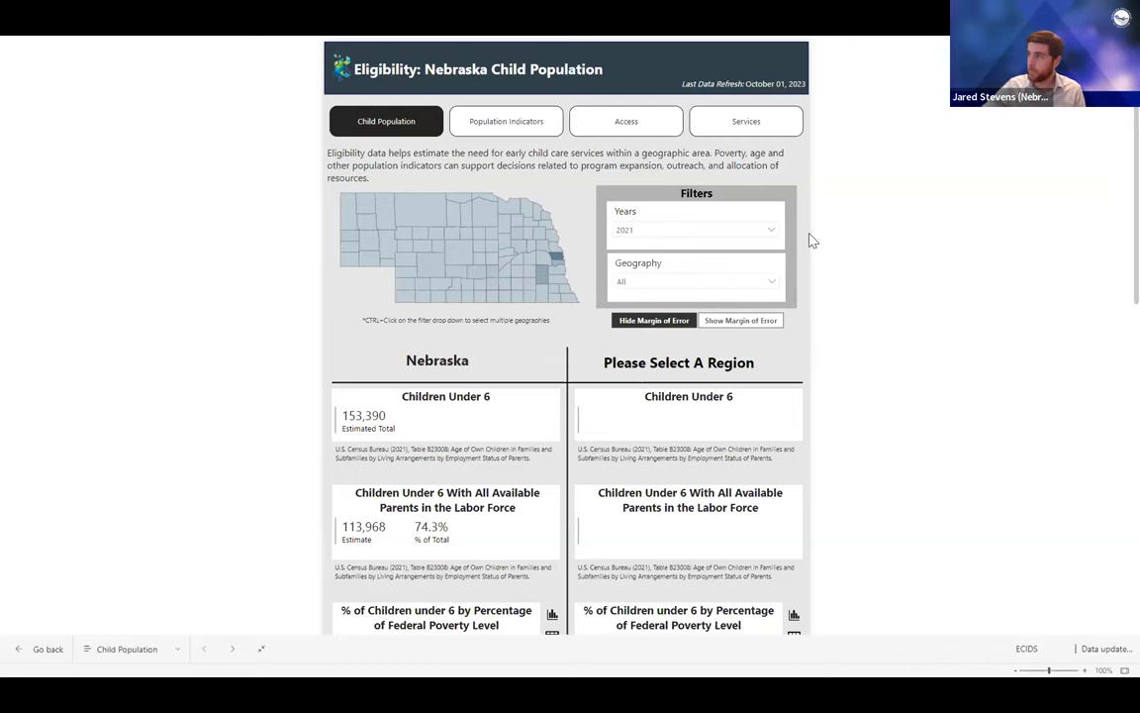
left_click(751, 289)
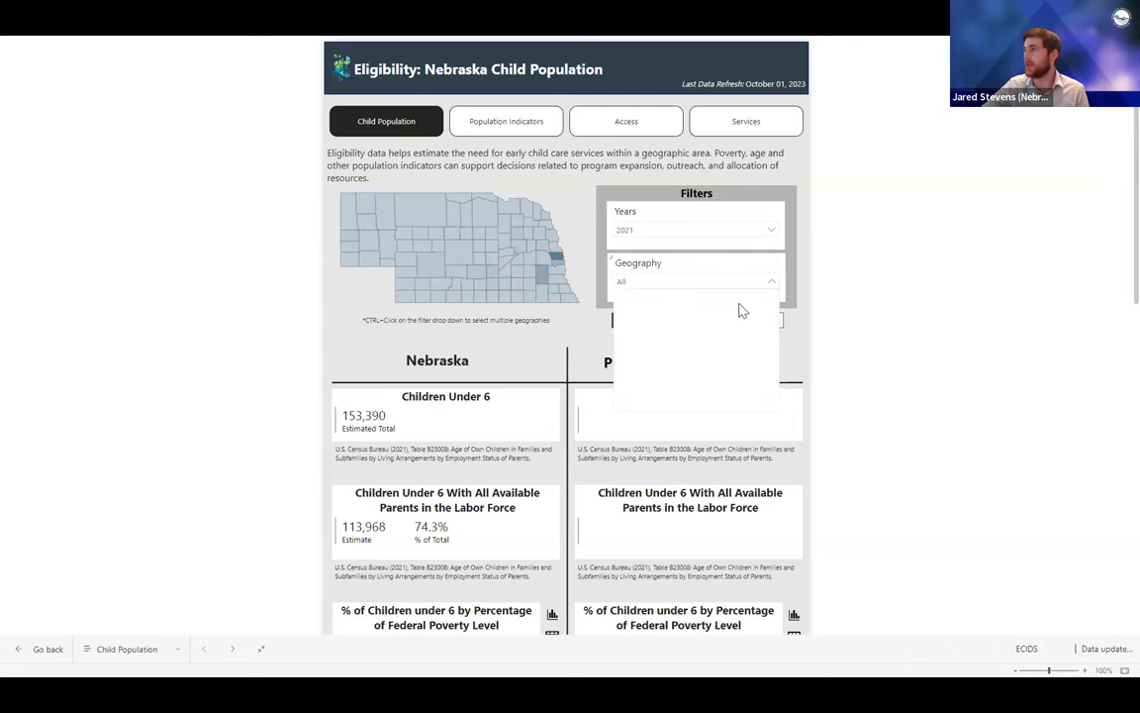
left_click(623, 328)
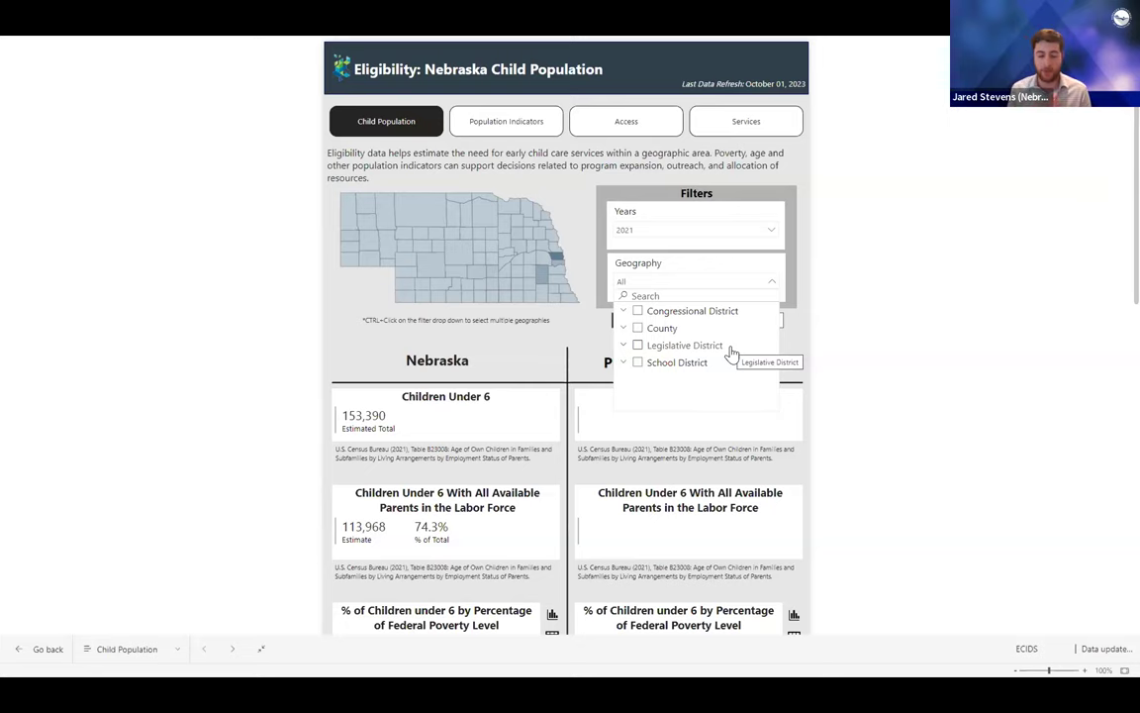
Step: Search the Geography filter for "lancas" and filter the report to Lancaster county
left_click(683, 295)
type("lancas")
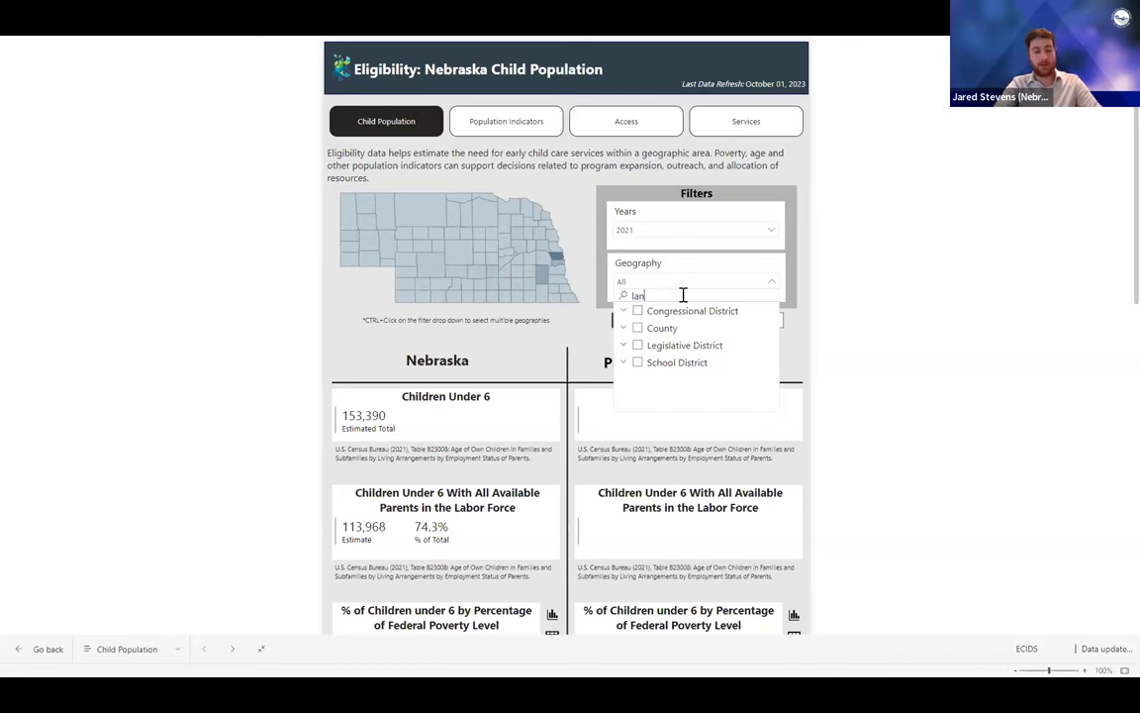
left_click(623, 313)
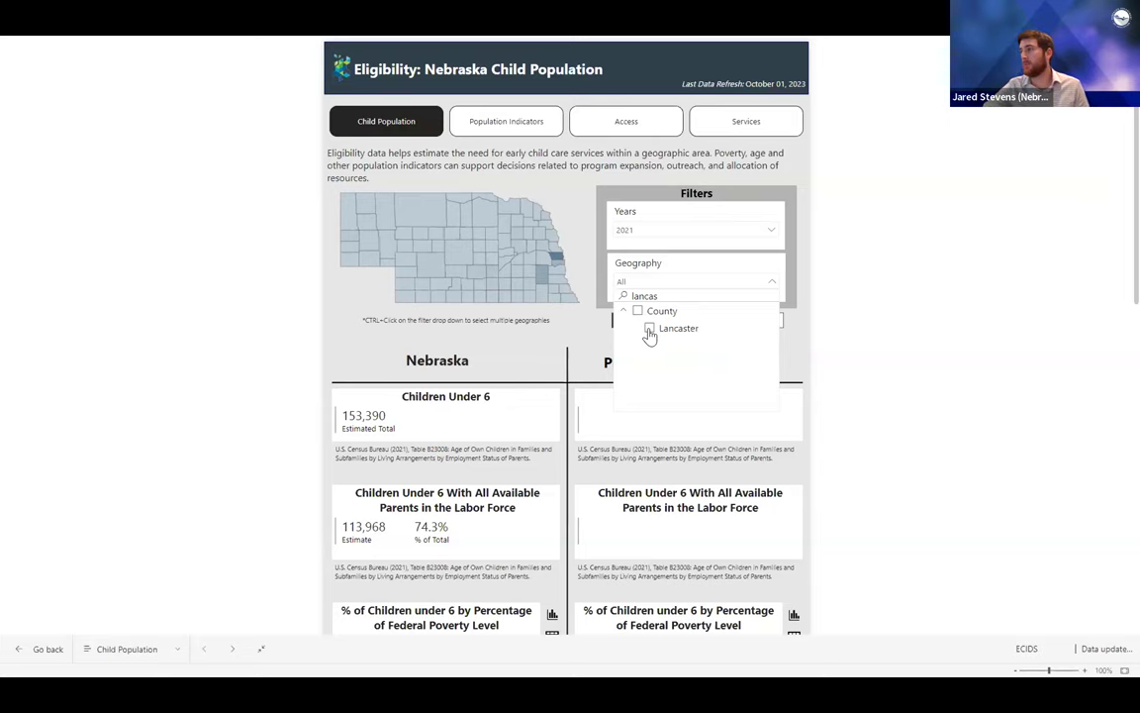
left_click(649, 328)
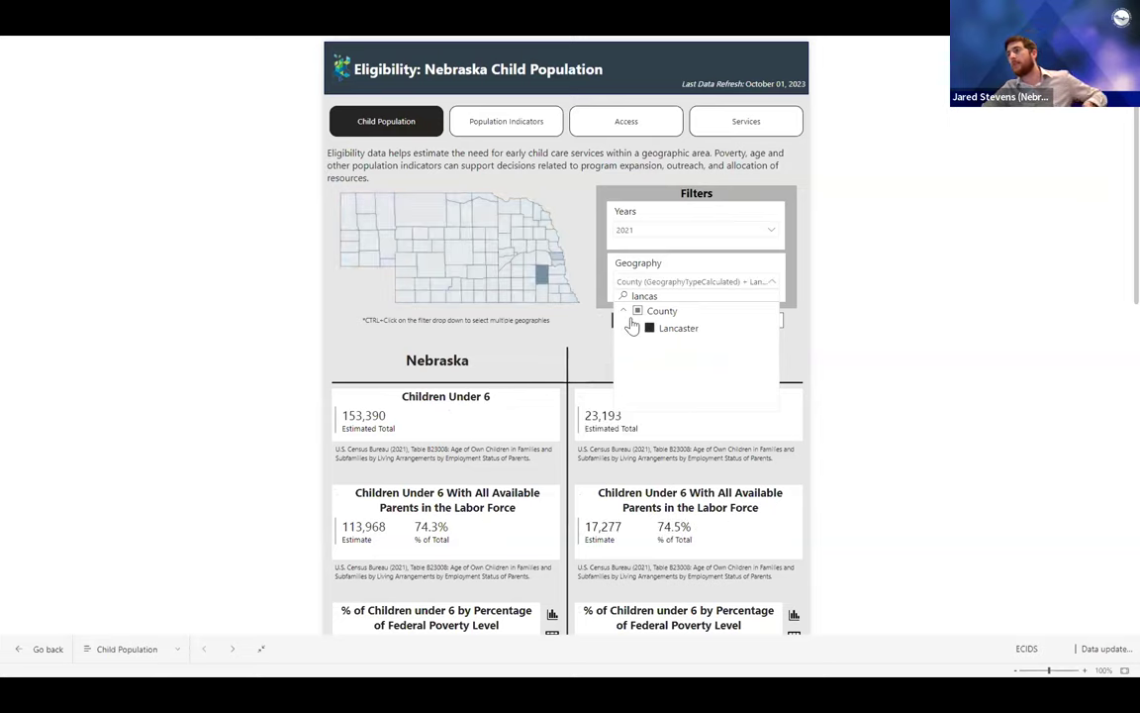
mouse_move(546, 276)
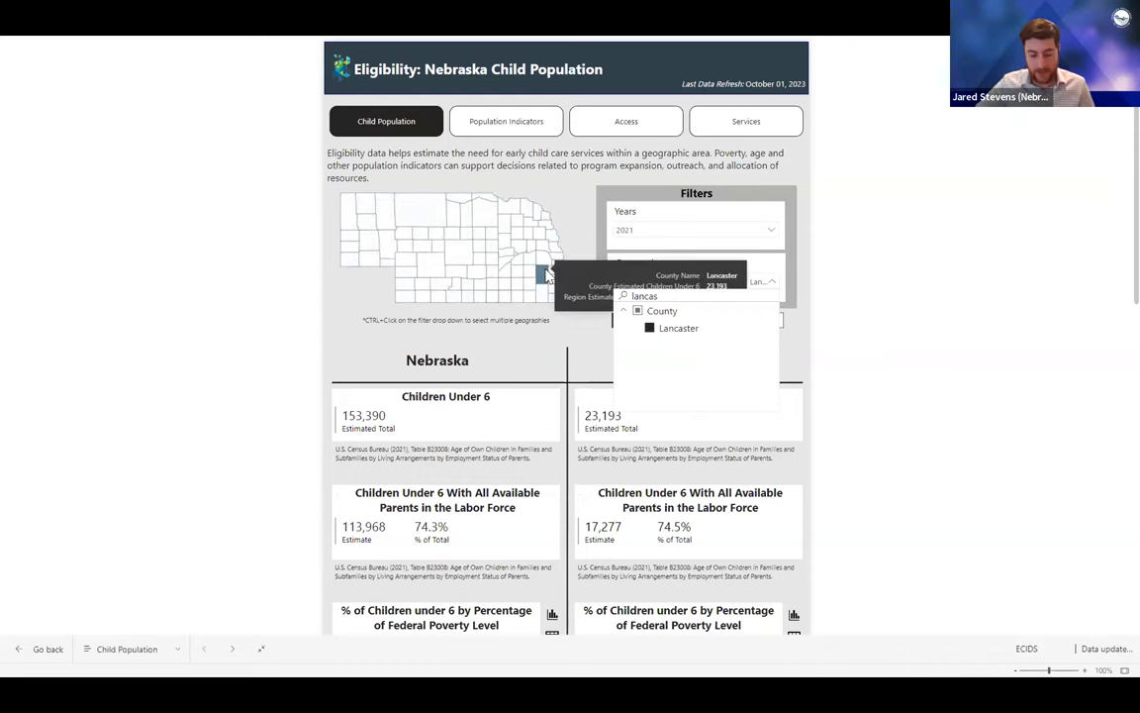
left_click(926, 387)
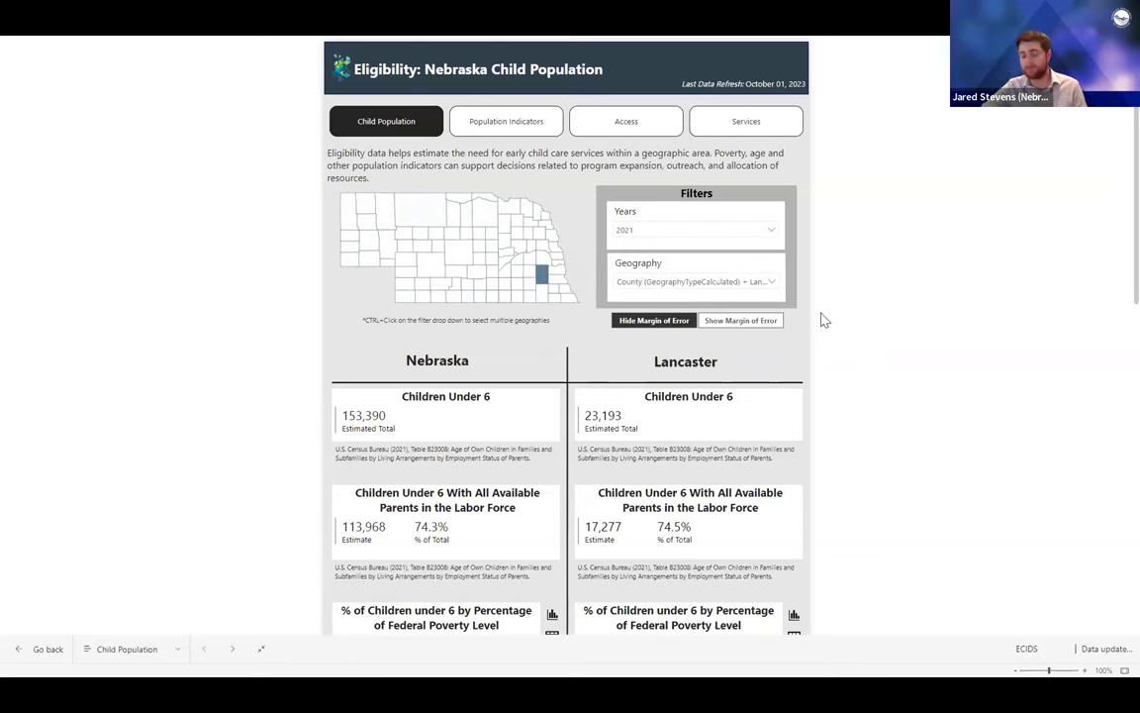
Step: Compare the child population estimates and the poverty, age and race charts for Nebraska and Lancaster, and check Lancaster on the map
scroll(820, 318, "down", 1)
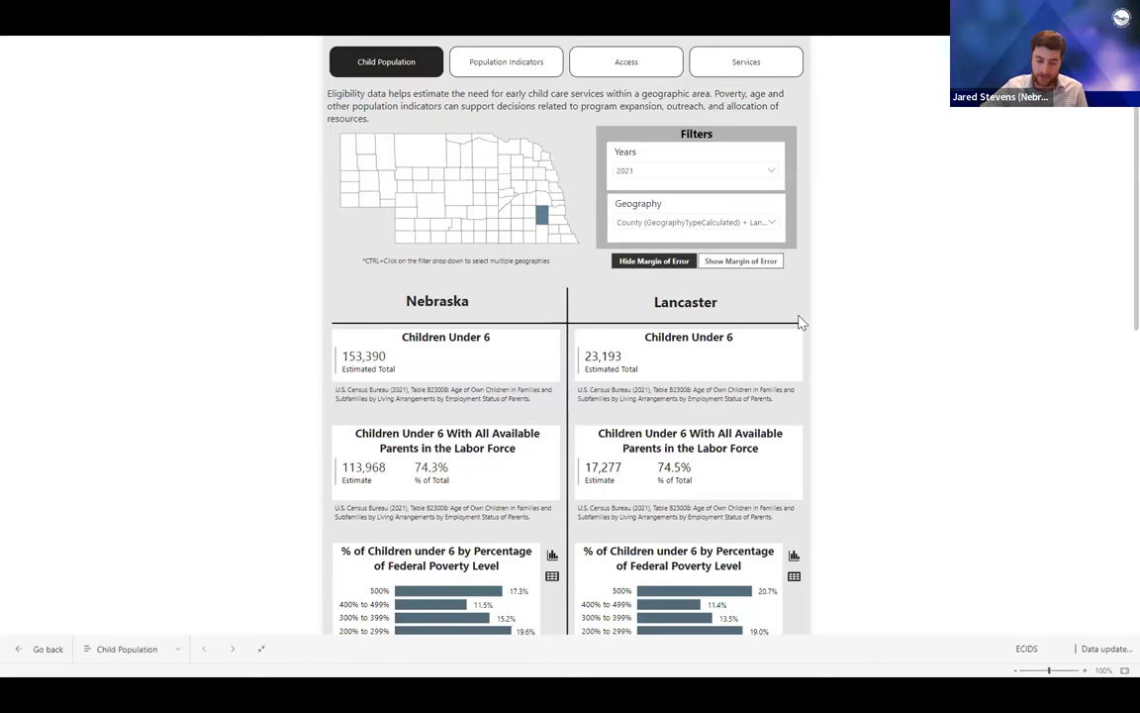
scroll(901, 326, "down", 3)
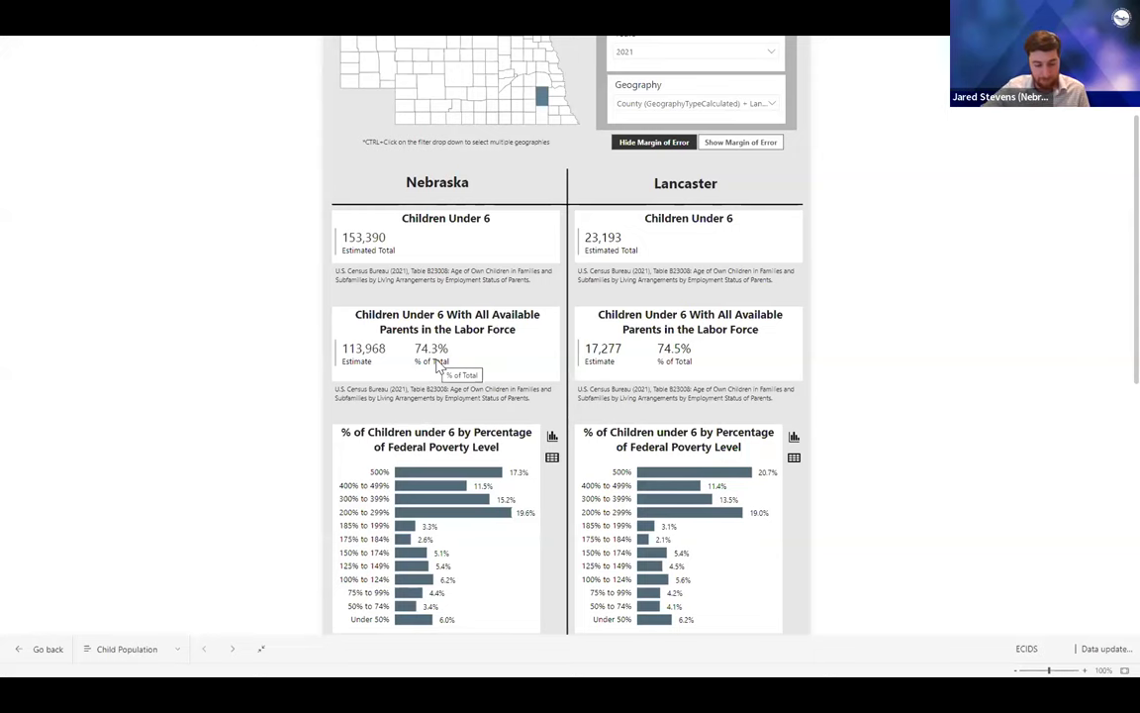
scroll(442, 366, "down", 1)
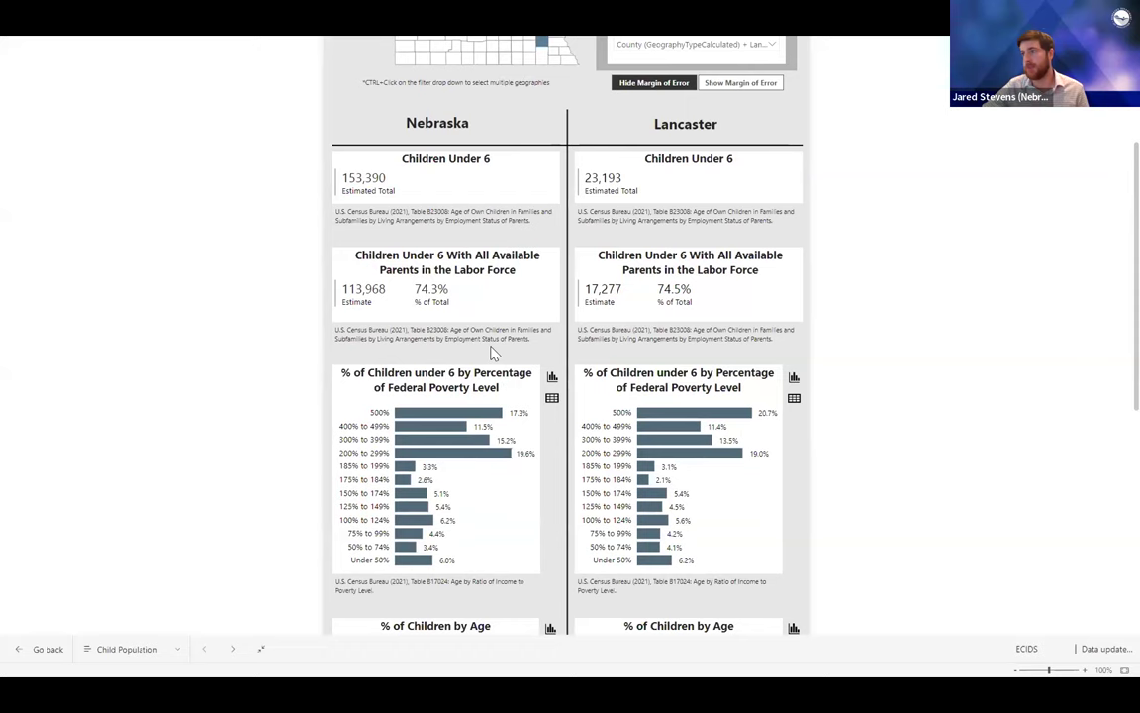
scroll(494, 353, "down", 5)
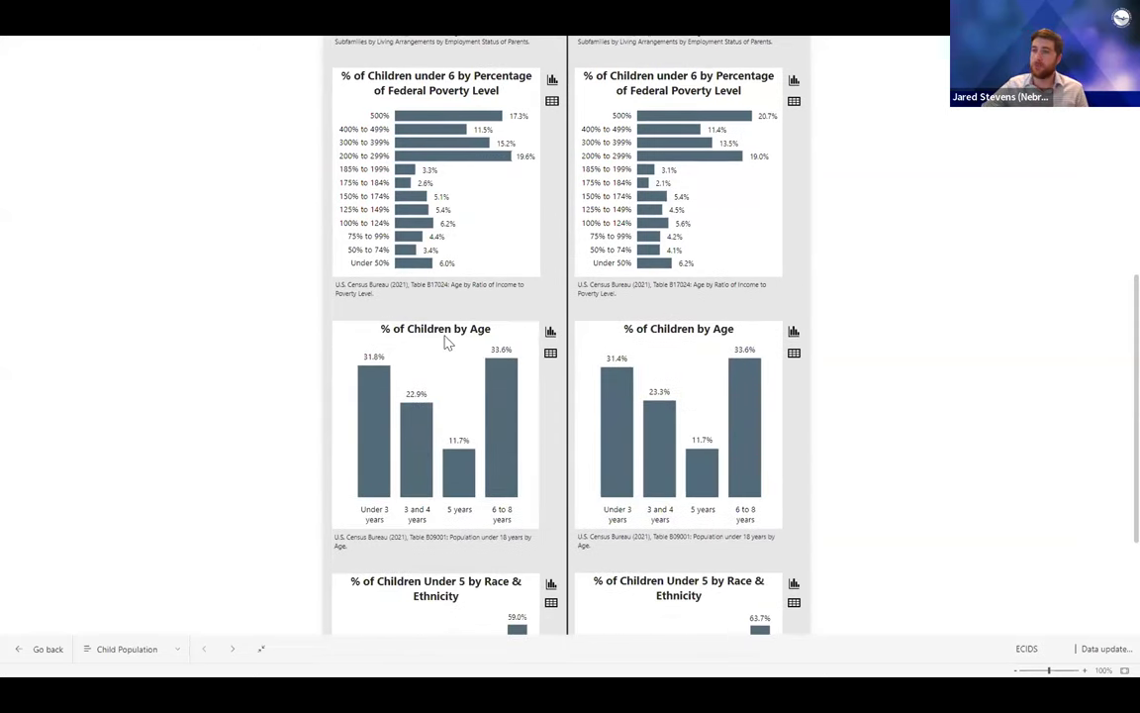
scroll(445, 346, "down", 1)
scroll(448, 342, "down", 3)
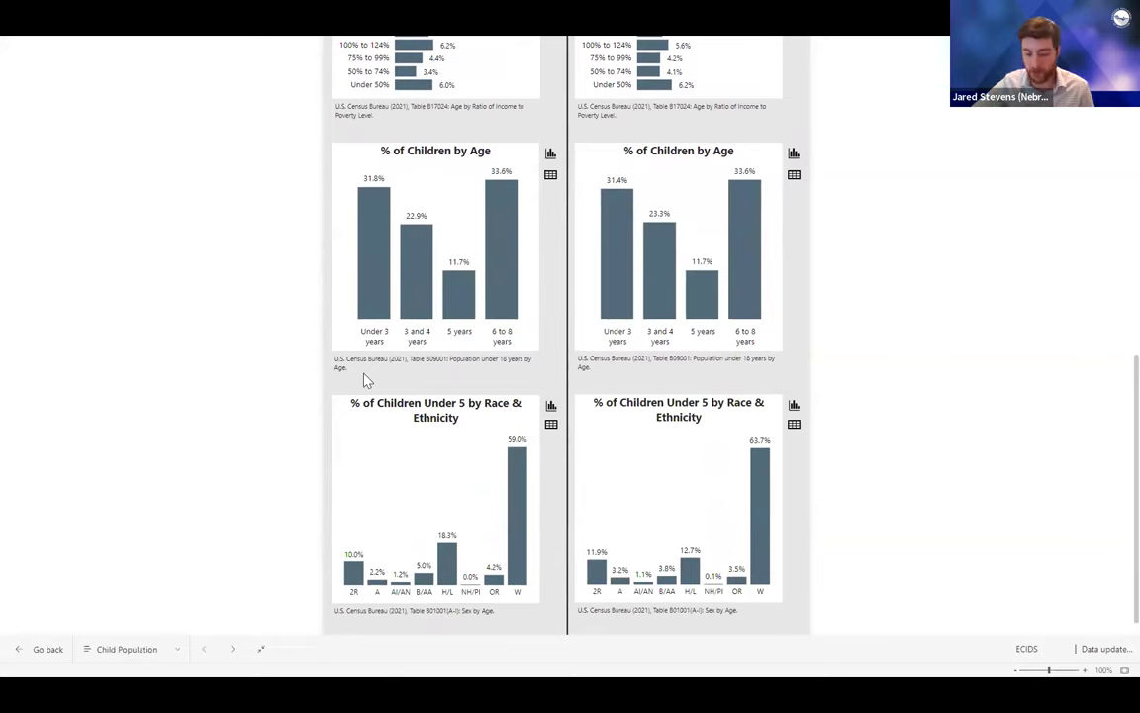
scroll(366, 380, "up", 6)
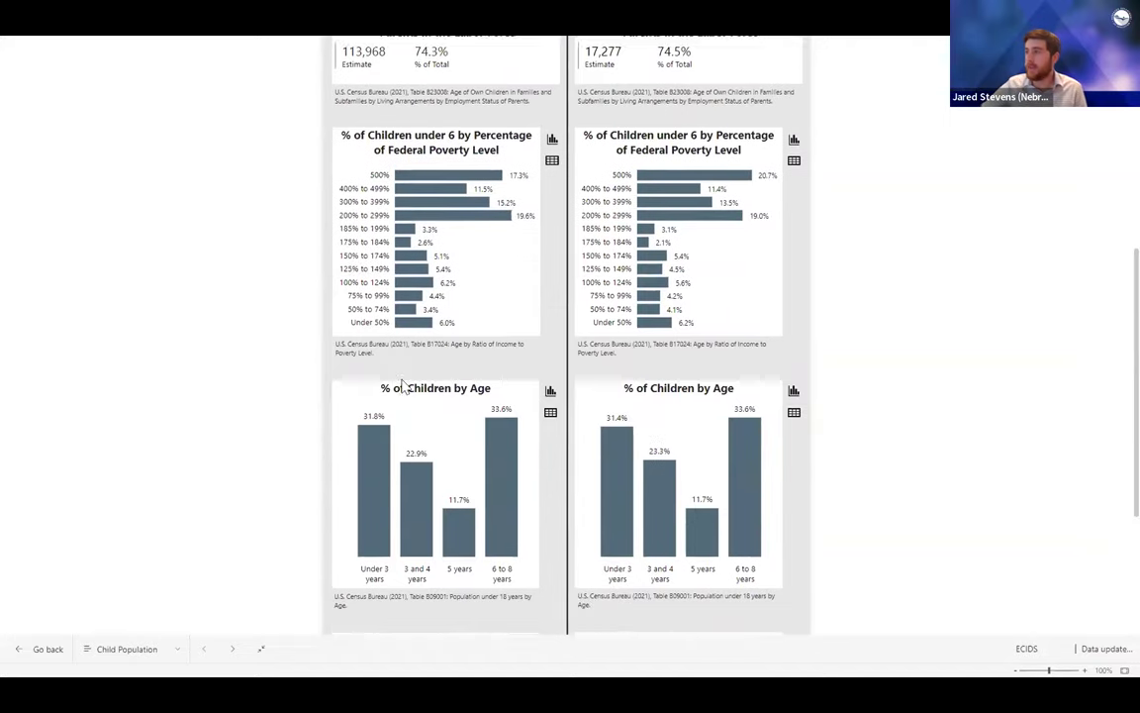
scroll(663, 359, "up", 2)
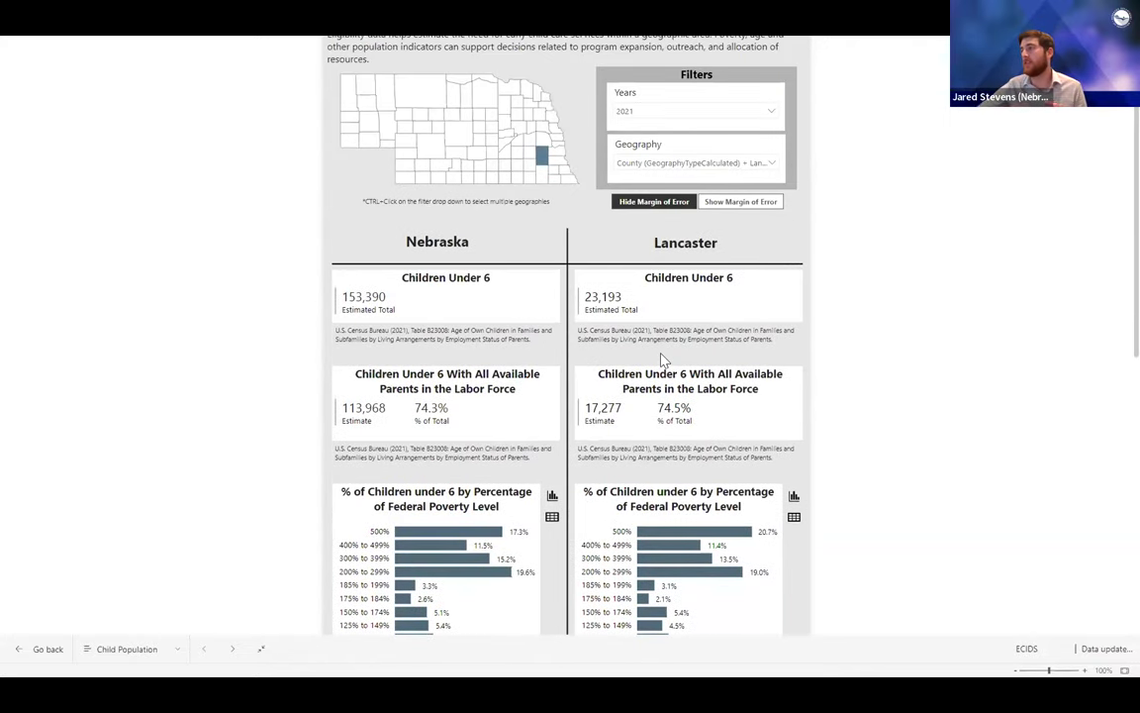
scroll(663, 359, "up", 1)
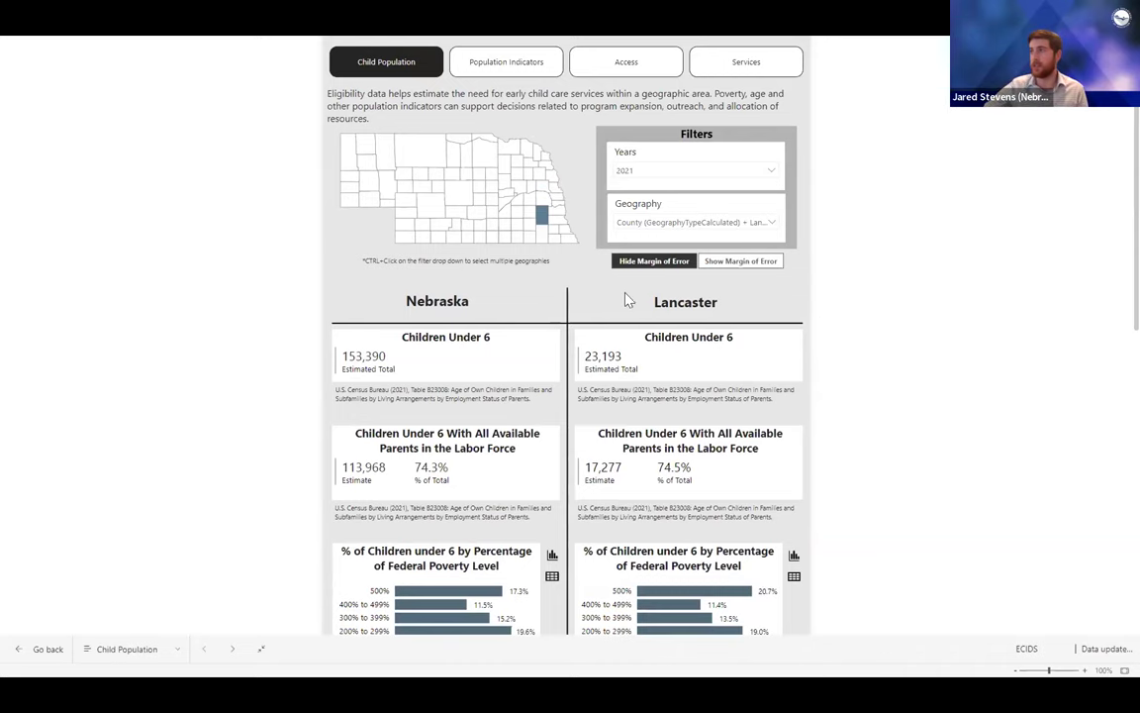
mouse_move(543, 220)
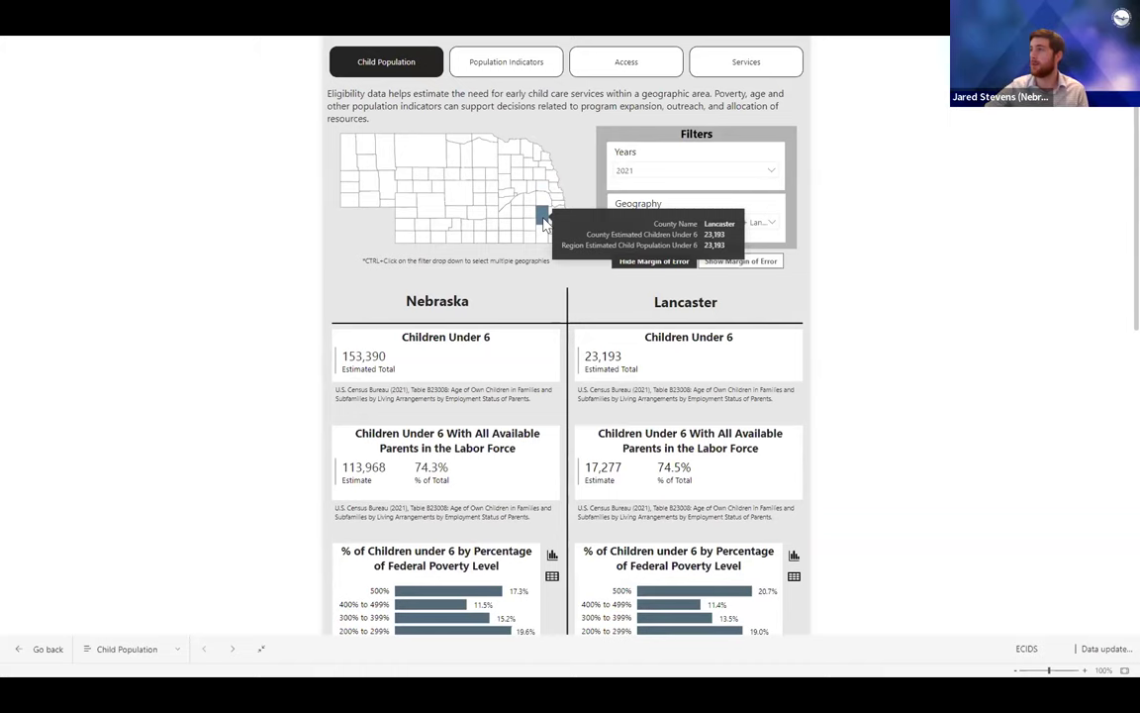
Step: Show Nebraska's chart of children under 6 by percentage of federal poverty level as a table
scroll(544, 221, "down", 3)
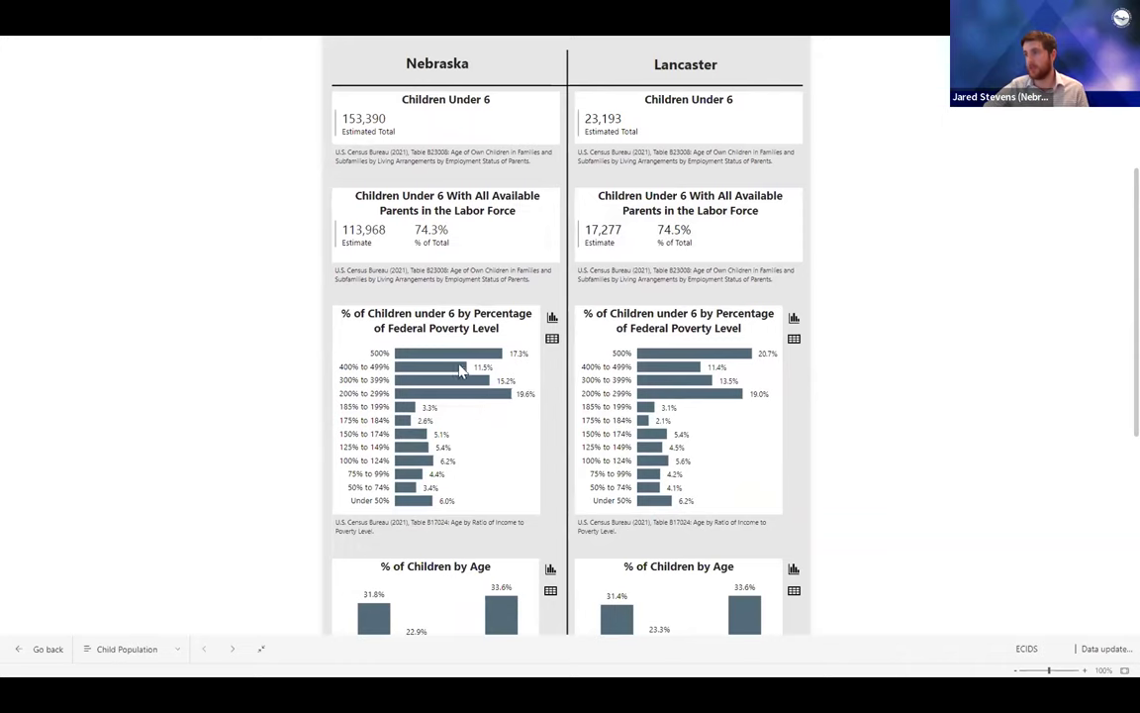
mouse_move(464, 358)
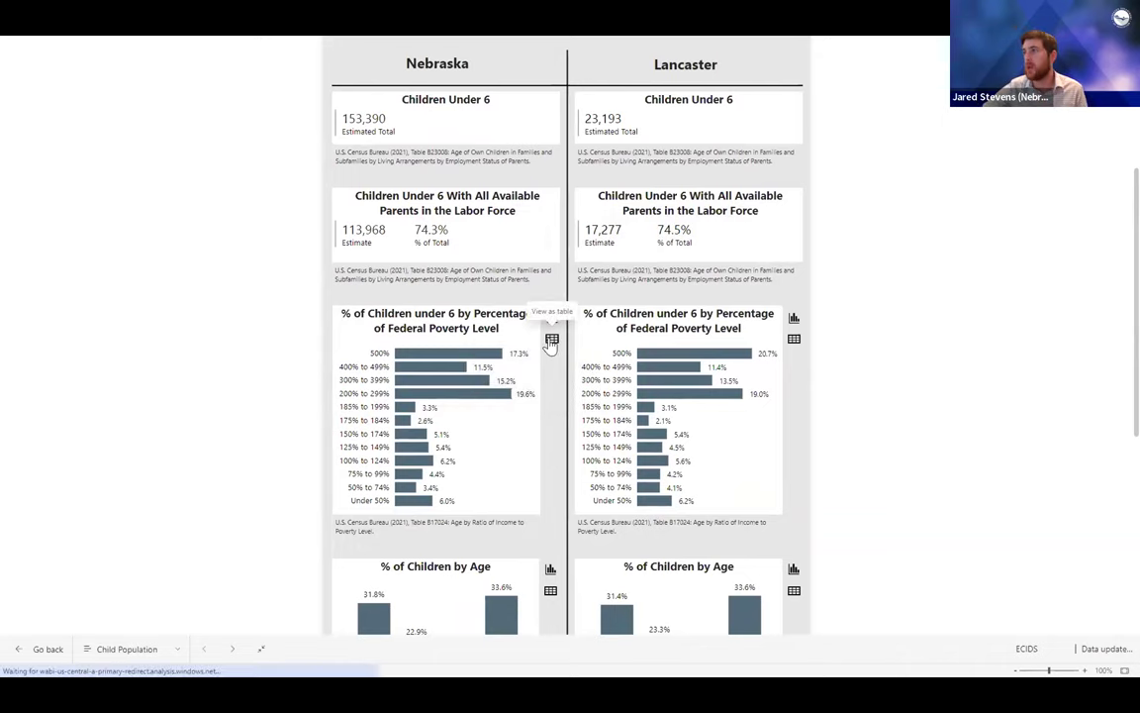
left_click(552, 339)
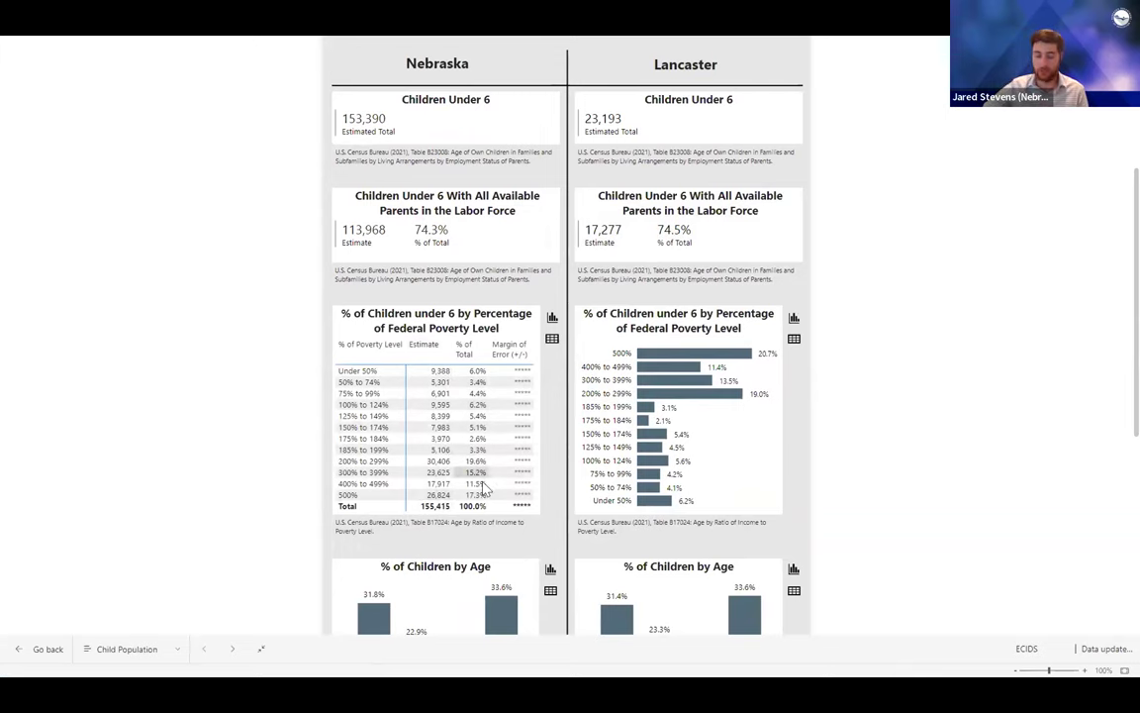
Step: Show the margin of error and check it in the estimate cards and Nebraska's poverty level table
scroll(901, 379, "up", 4)
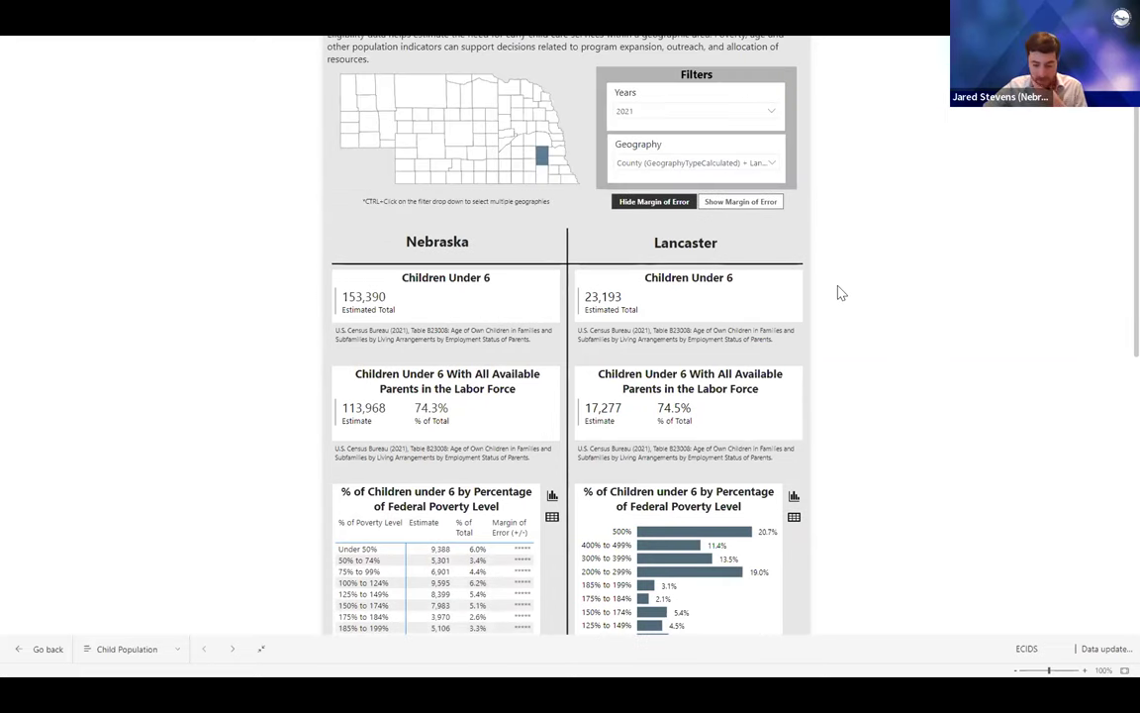
left_click(771, 206)
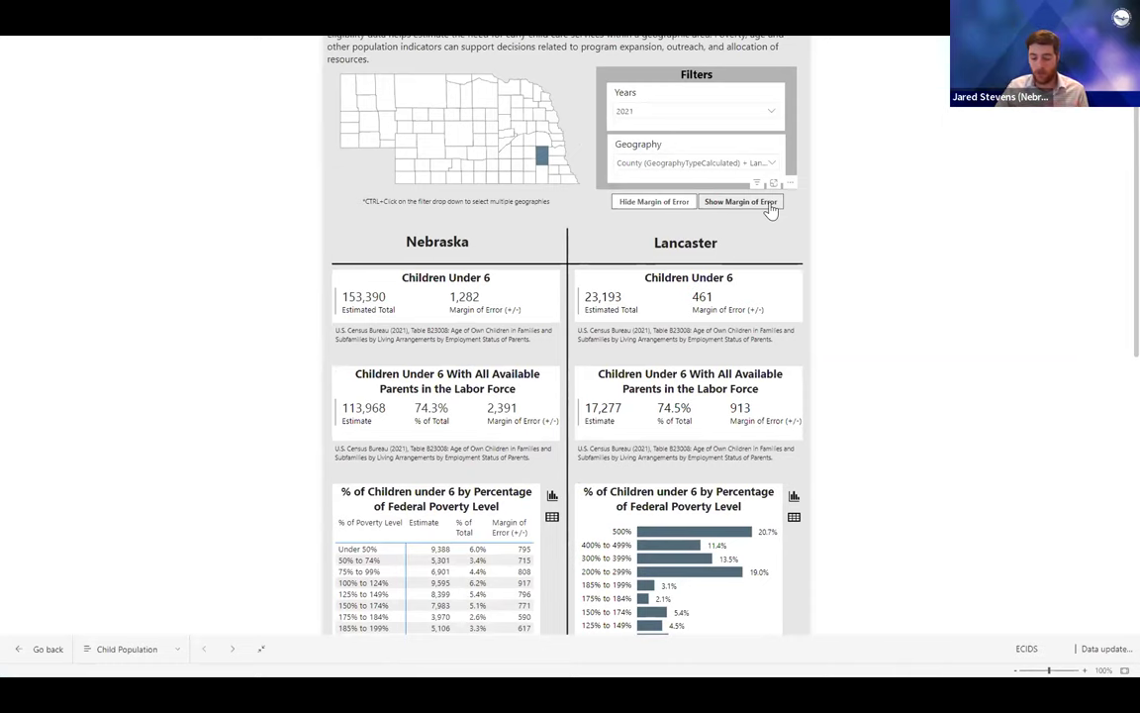
left_click(770, 204)
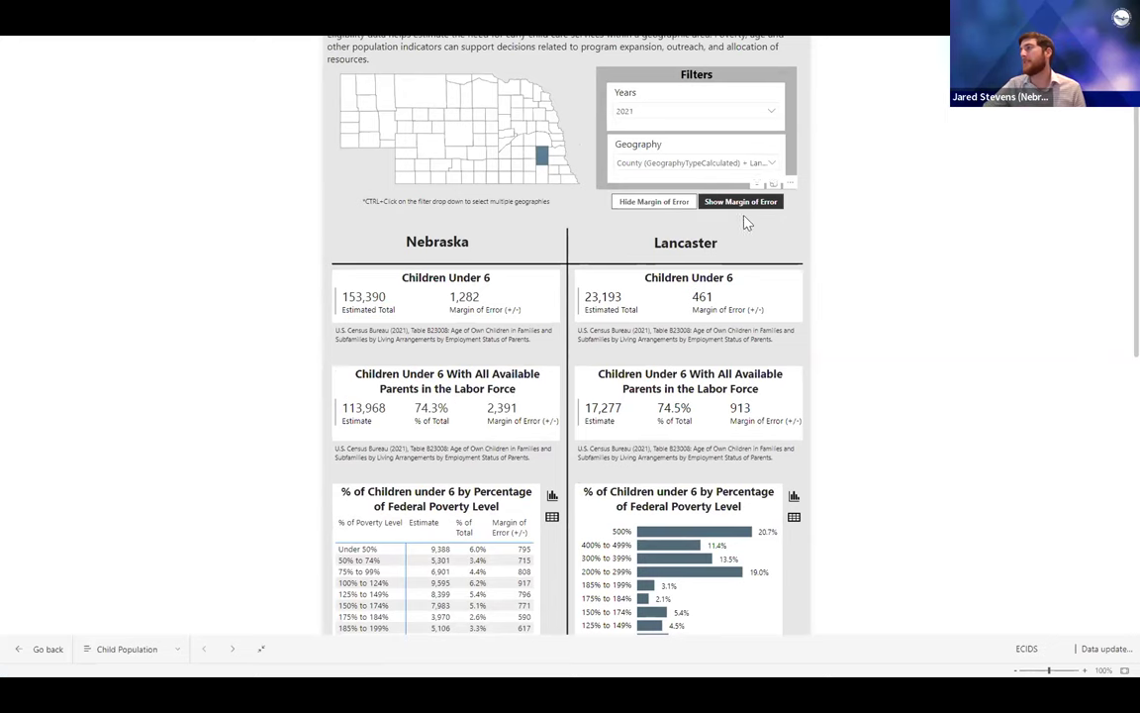
scroll(792, 241, "down", 1)
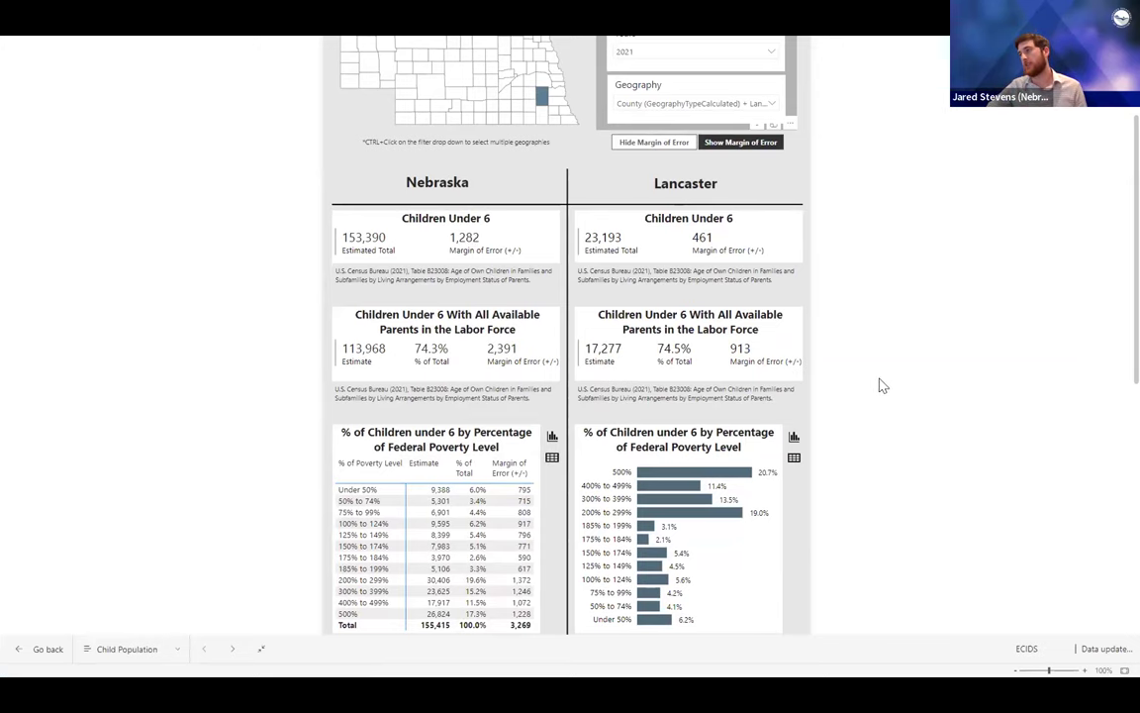
scroll(883, 385, "down", 3)
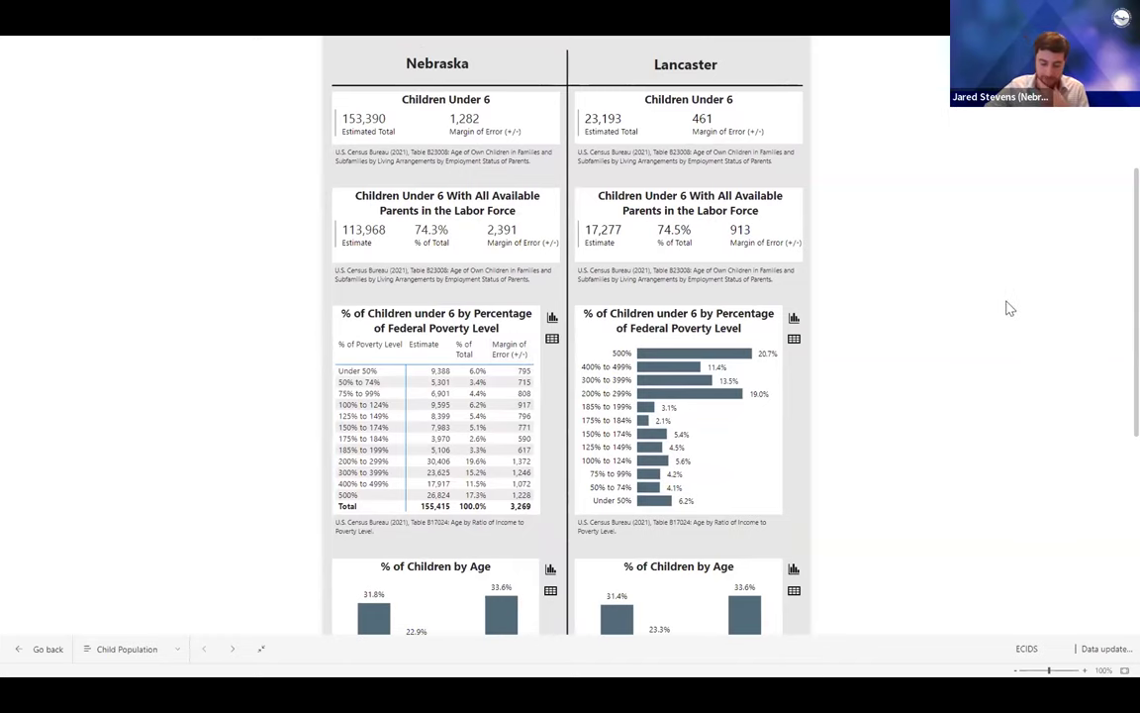
Step: Open the Population Indicators page and review the choices in its Population Indicator filter
scroll(994, 303, "up", 3)
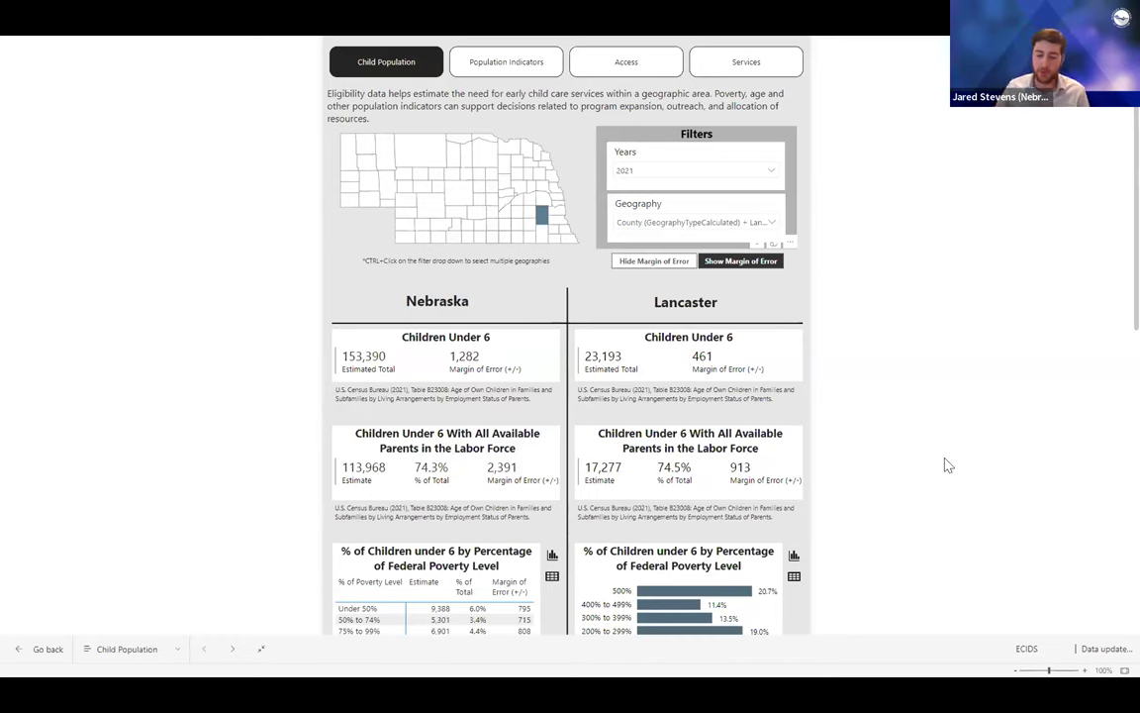
scroll(947, 465, "up", 1)
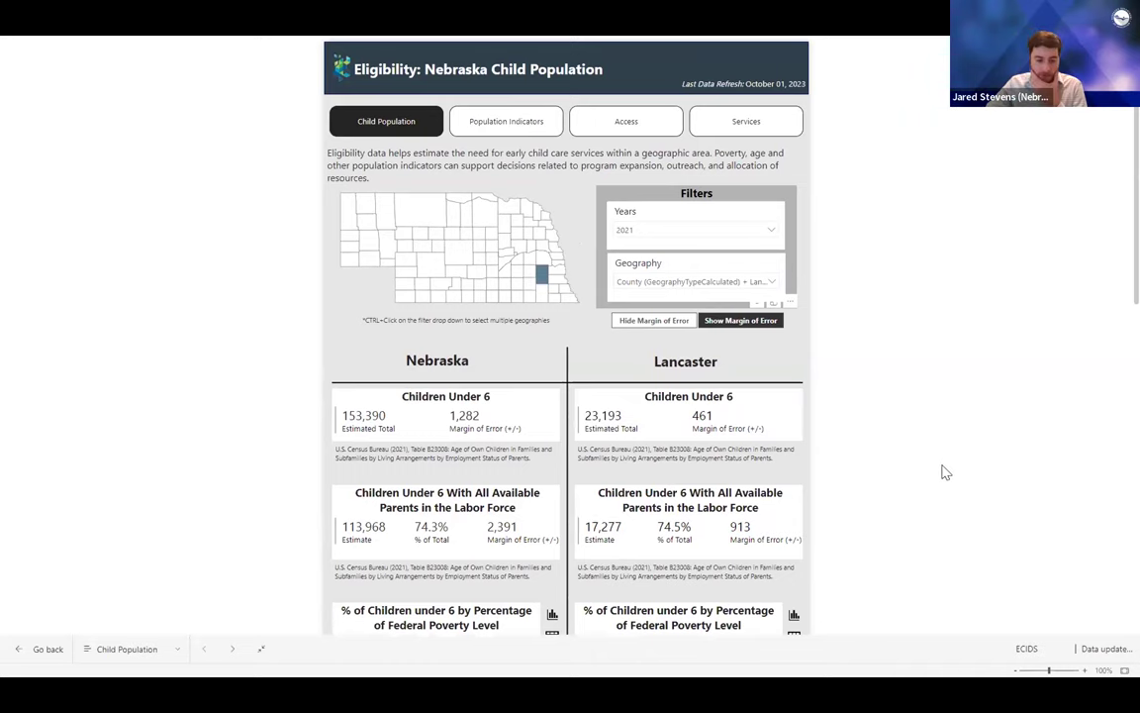
left_click(498, 127)
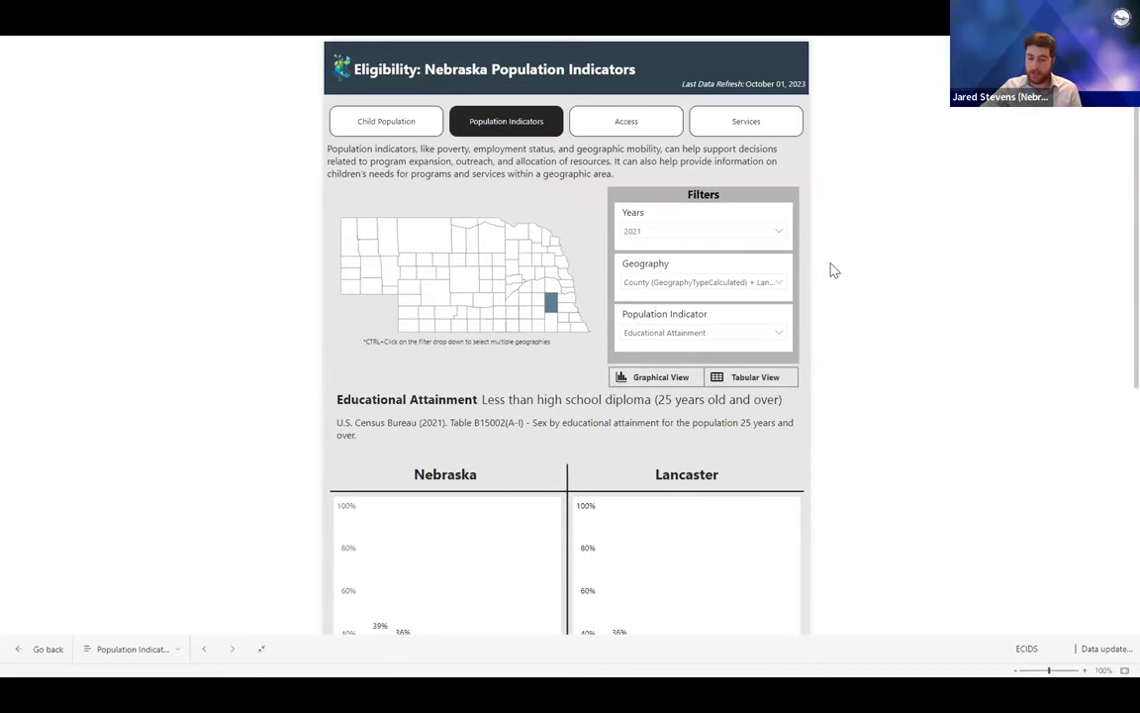
left_click(736, 334)
scroll(743, 392, "down", 1)
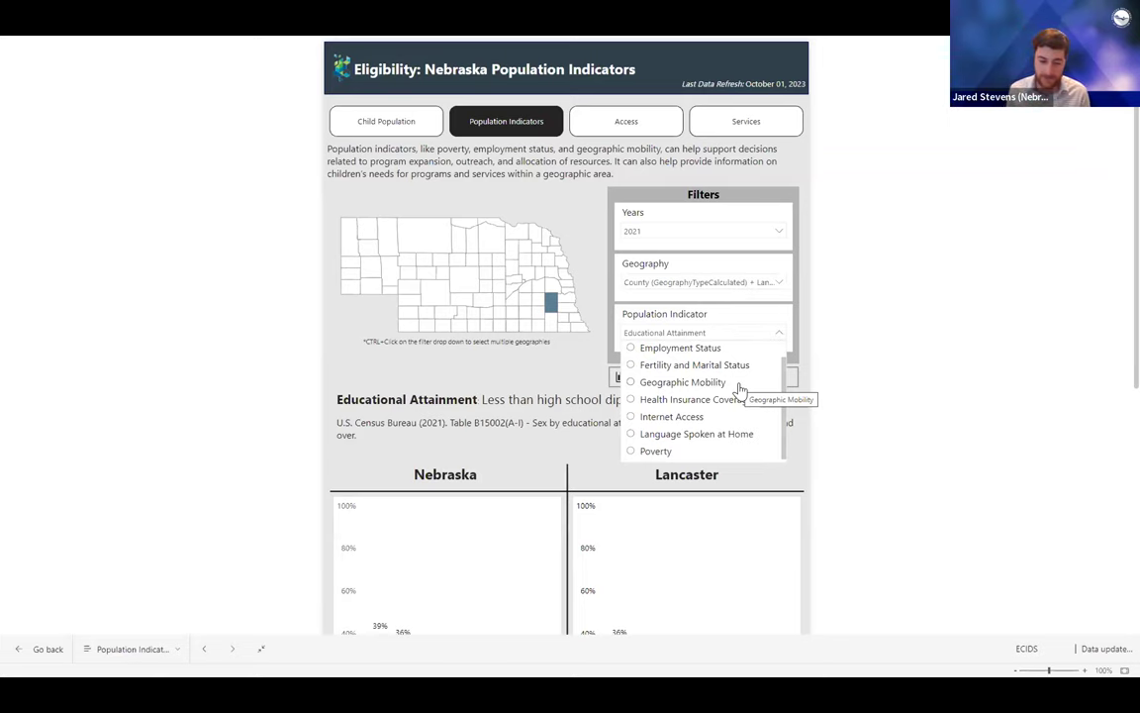
left_click(839, 371)
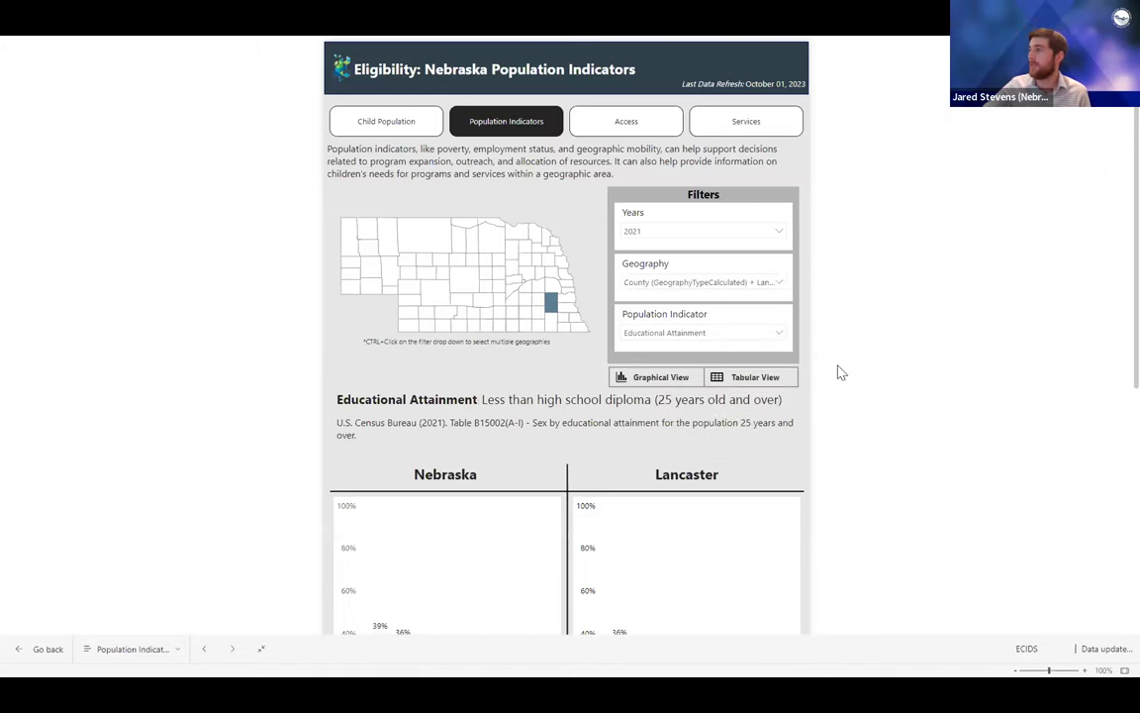
Step: Compare the educational attainment charts for Nebraska and Lancaster
scroll(839, 373, "down", 1)
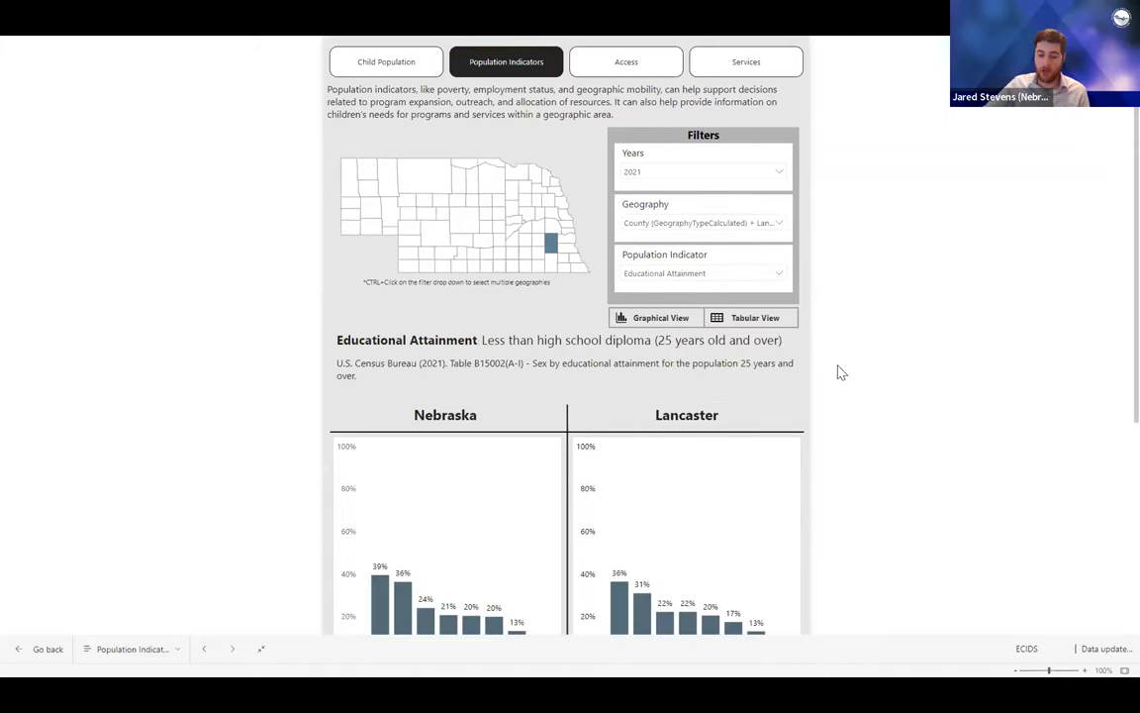
scroll(839, 372, "down", 2)
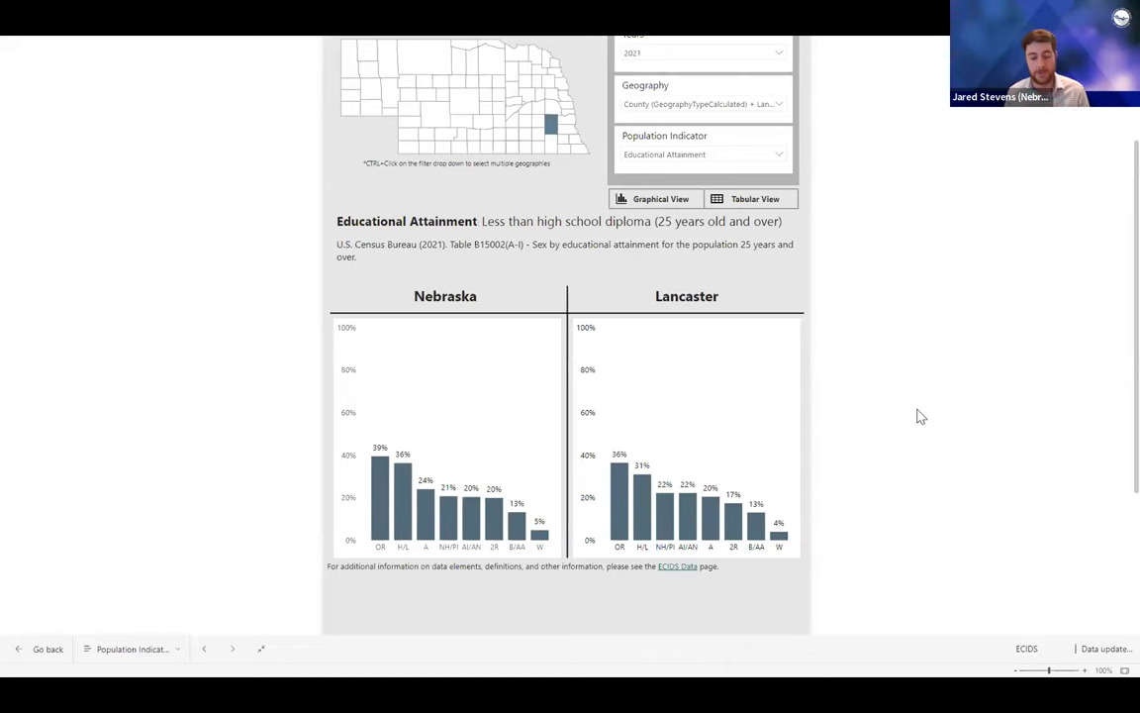
scroll(918, 416, "up", 3)
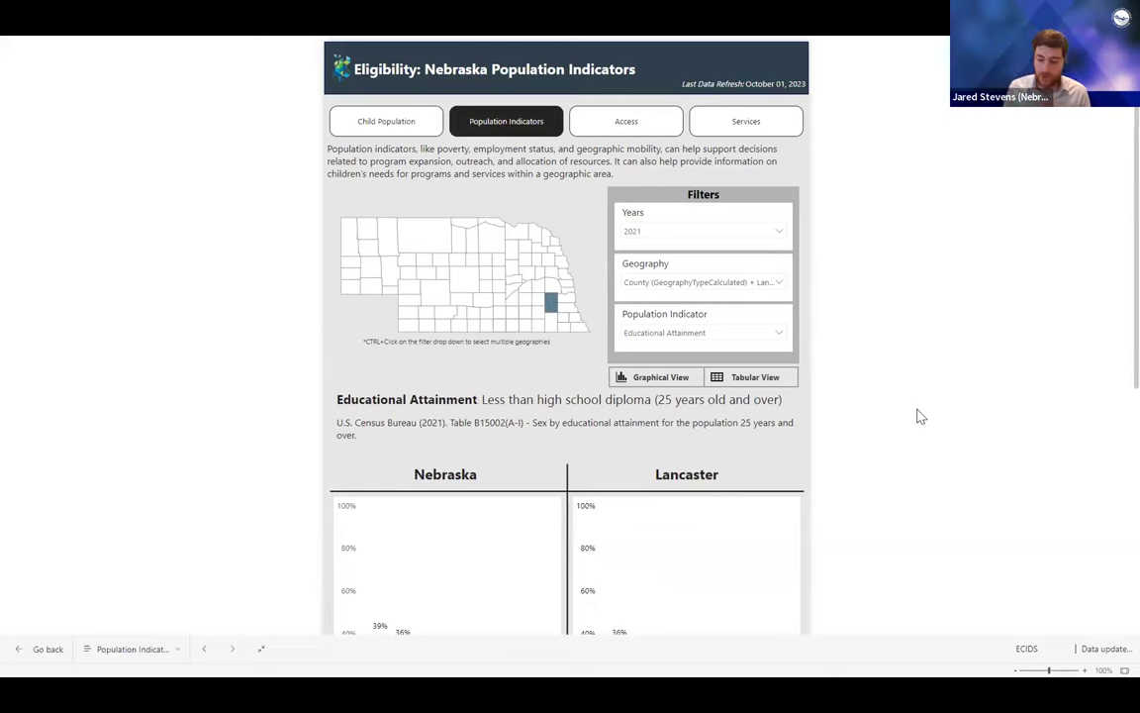
Step: View the Access page of early childhood programs and open the Services page on participation
left_click(653, 129)
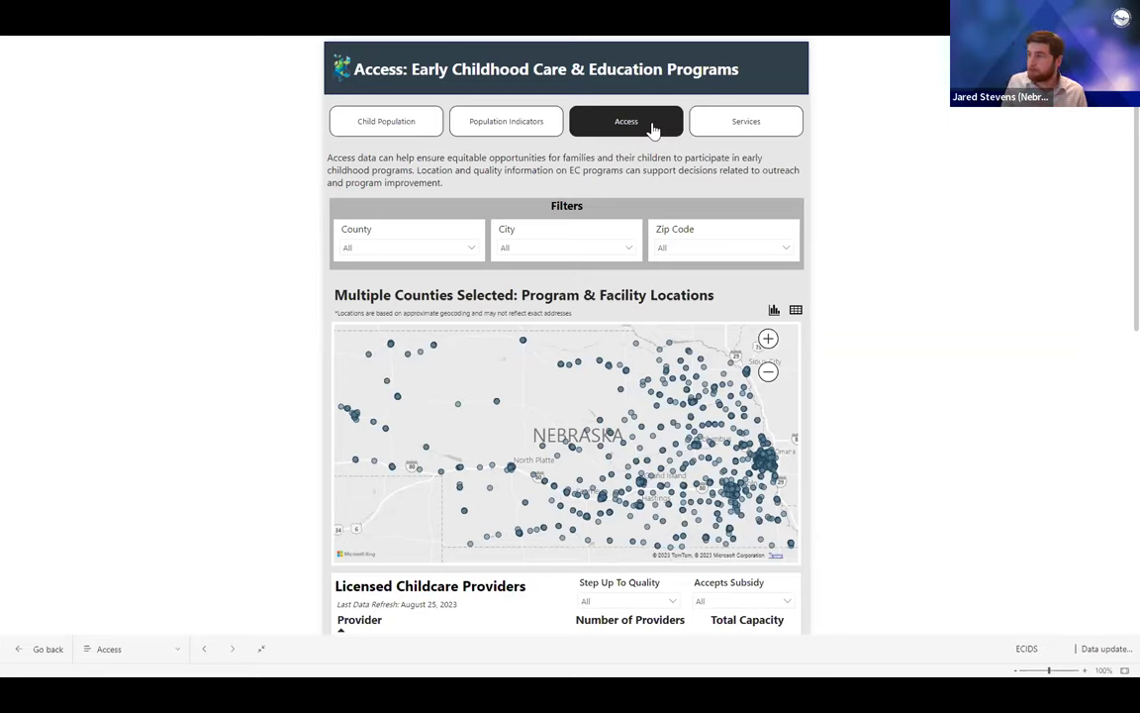
left_click(727, 139)
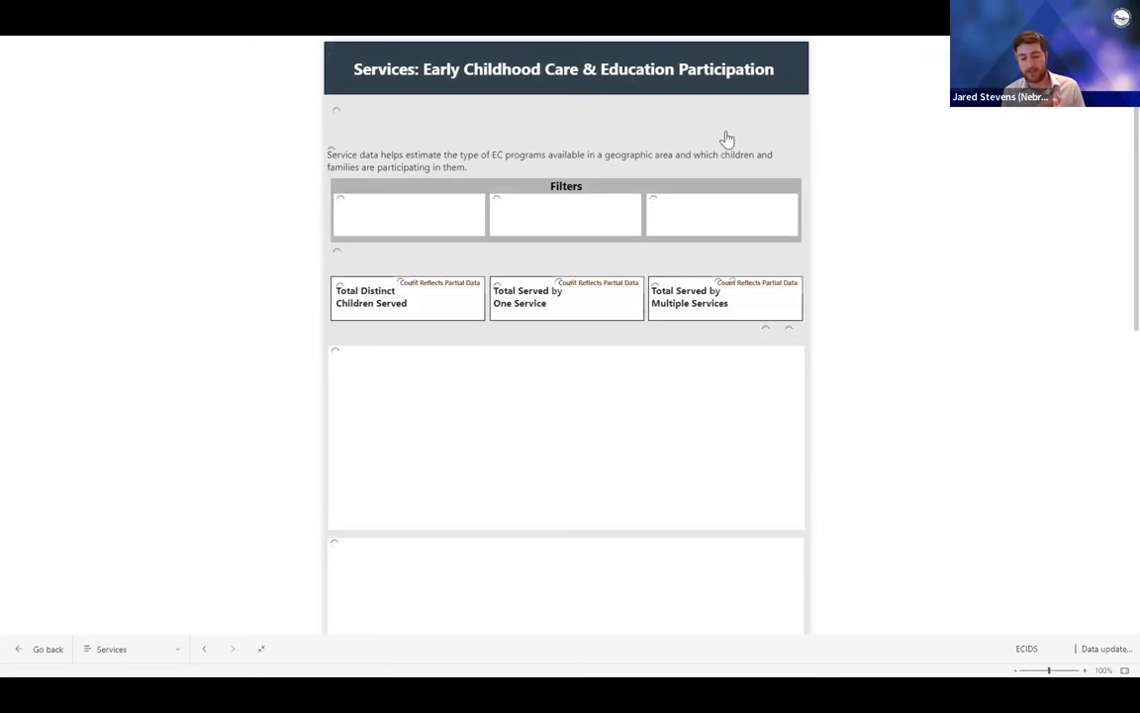